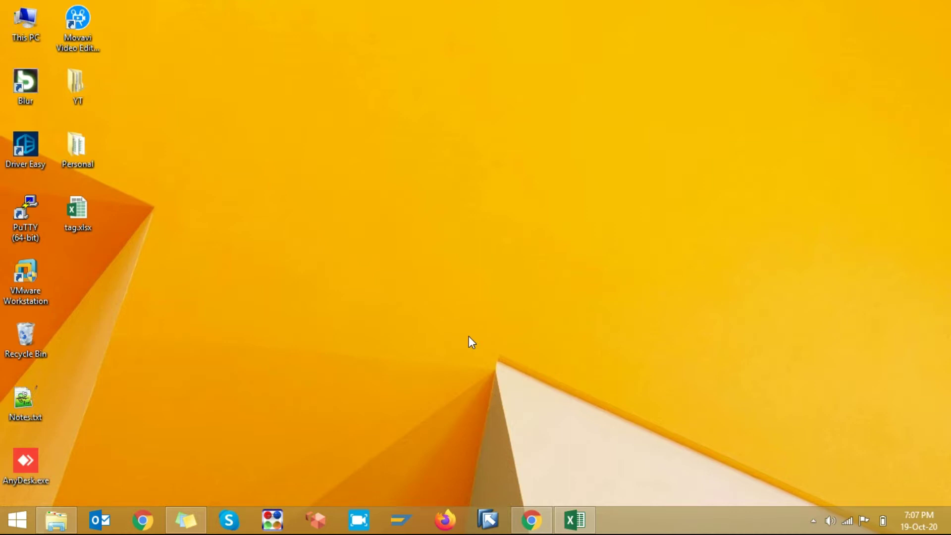
- Return to Chrome and follow the webstore search result to the Chrome Web Store Extensions page
{"action": "left_click", "coordinate": [530, 520]}
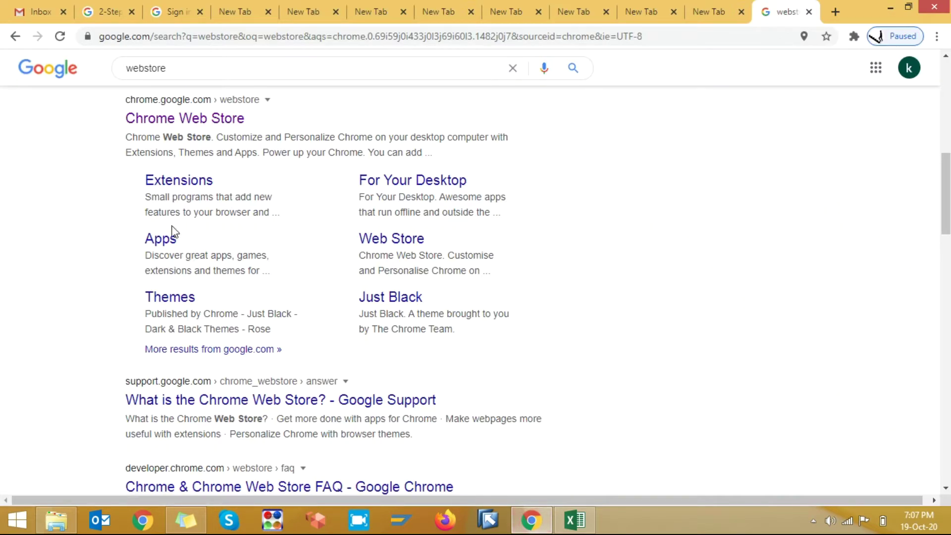
{"action": "left_click", "coordinate": [185, 74]}
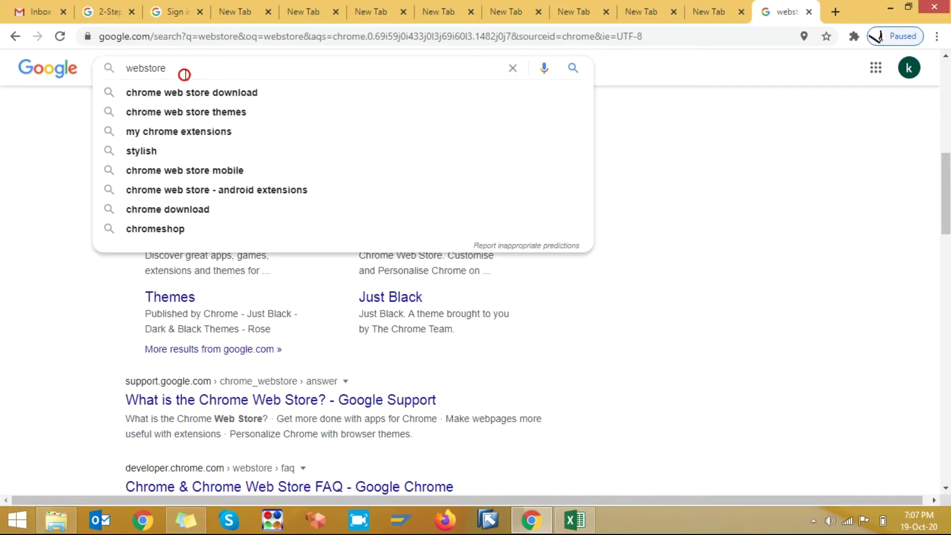
{"action": "left_click", "coordinate": [45, 149]}
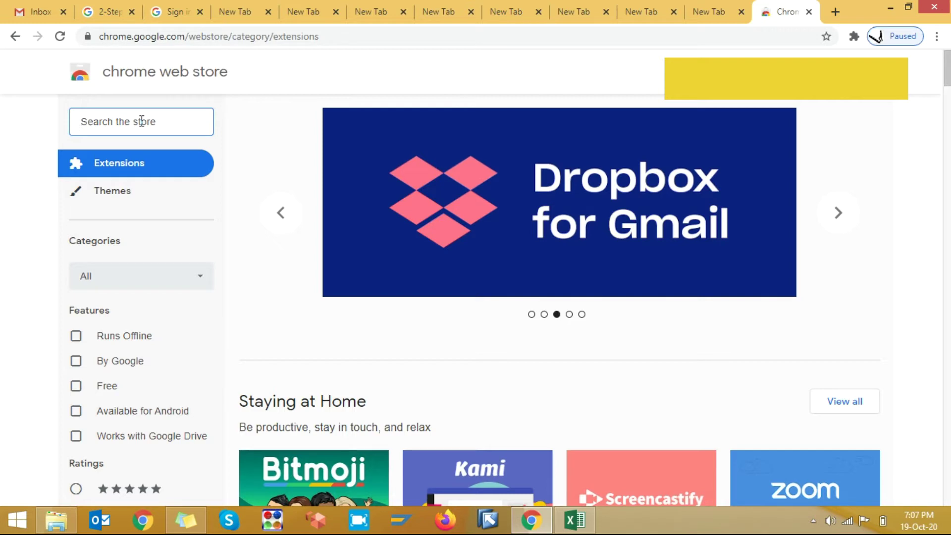
{"action": "type", "text": "gramm"}
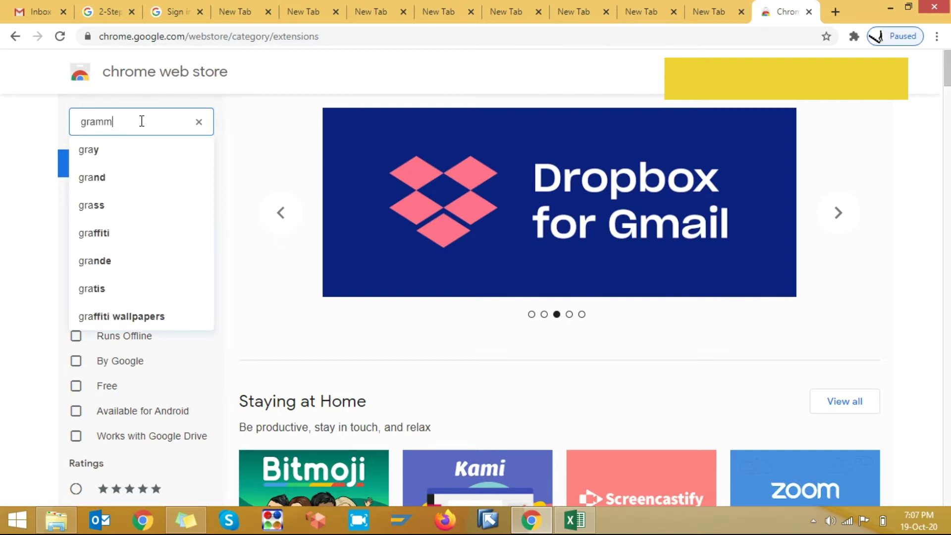
{"action": "type", "text": "arly"}
- Search the store for 'grammarly', review the results, then clear the search box
{"action": "key", "text": "Return"}
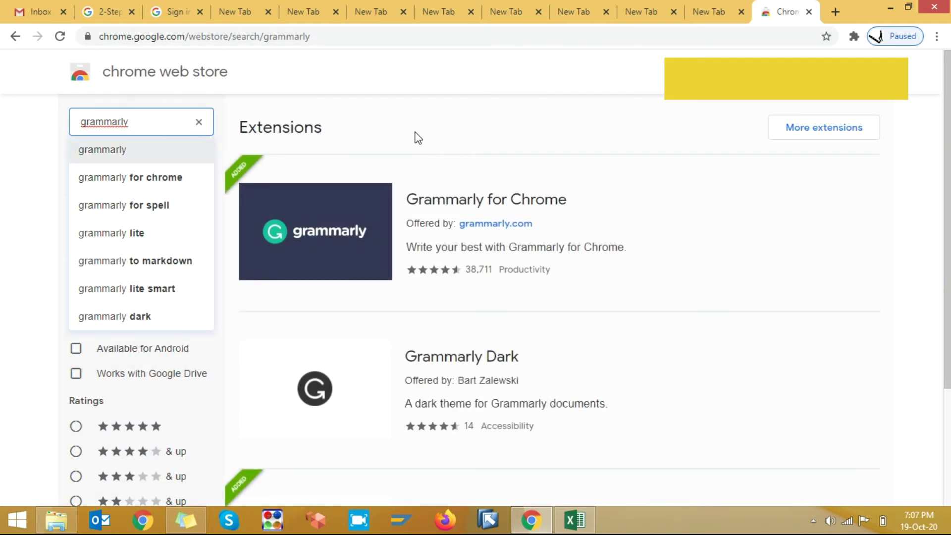
{"action": "scroll", "coordinate": [415, 145], "scroll_direction": "down", "scroll_amount": 2}
{"action": "scroll", "coordinate": [410, 160], "scroll_direction": "up", "scroll_amount": 2}
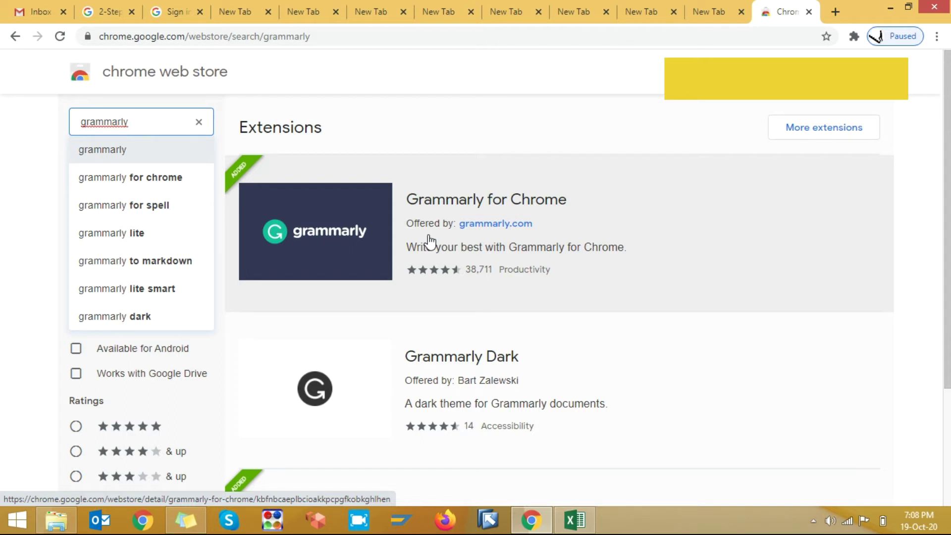
{"action": "key", "text": "Down"}
{"action": "key", "text": "Down"}
{"action": "key", "text": "Down"}
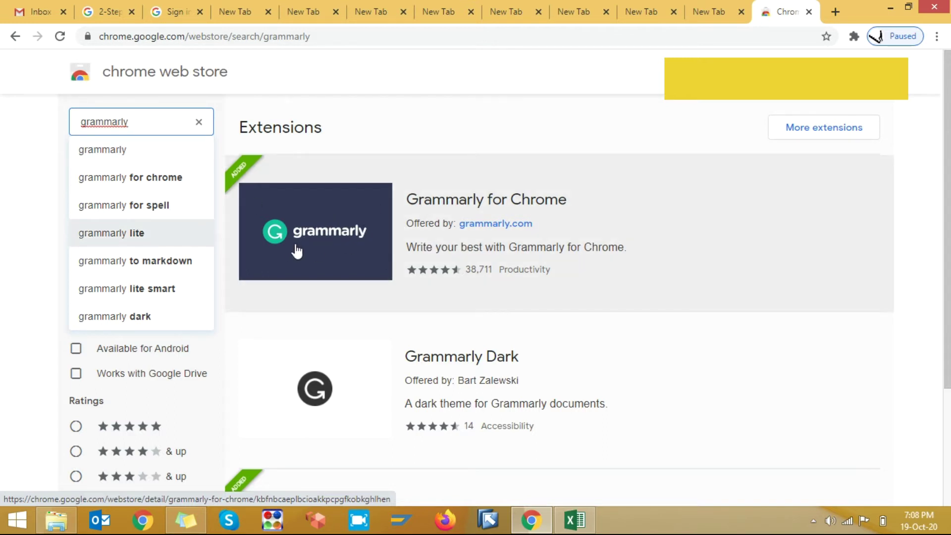
{"action": "key", "text": "BackSpace"}
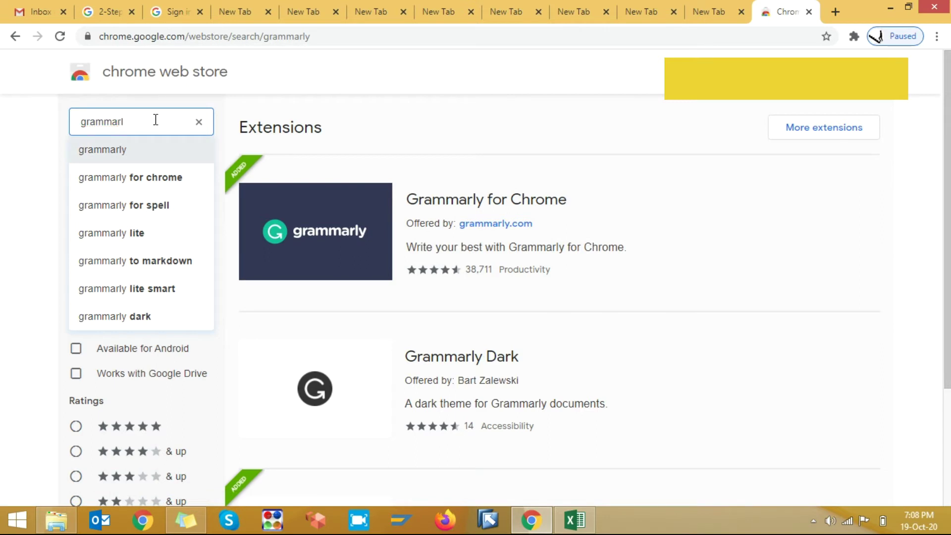
{"action": "key", "text": "BackSpace"}
{"action": "key", "text": "BackSpace"}
{"action": "key", "text": "BackSpace"}
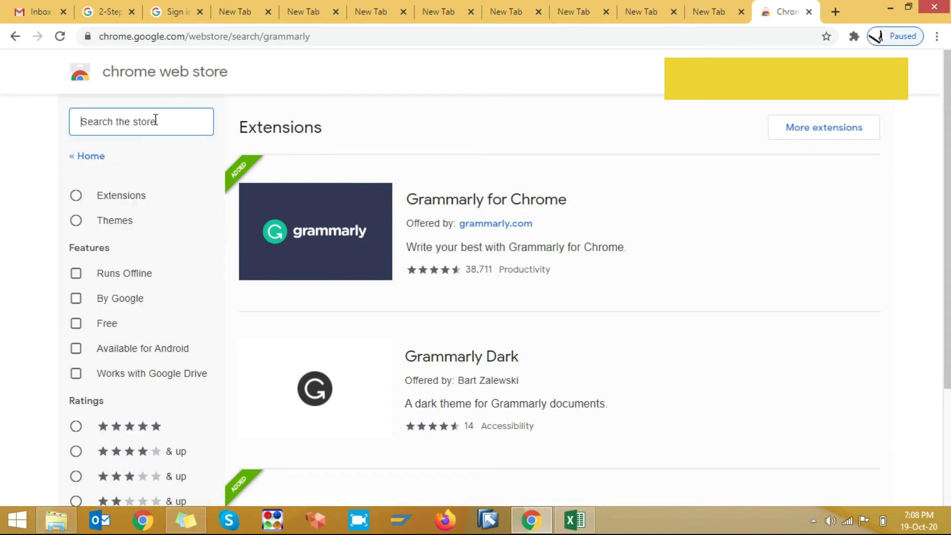
{"action": "type", "text": "ads b"}
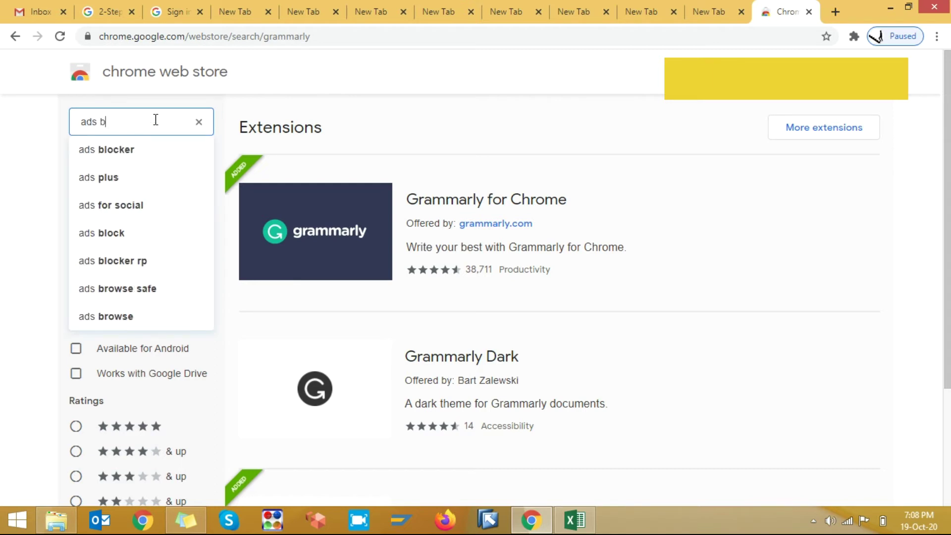
{"action": "type", "text": "locker"}
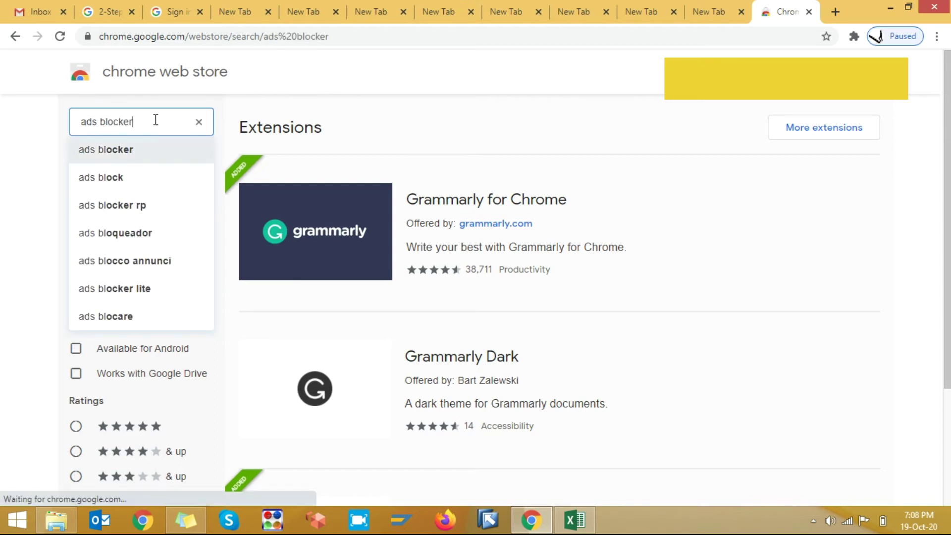
- Search the store for 'ads blocker' and open the Free AdBlocker - block ads, browse safe listing
{"action": "key", "text": "Return"}
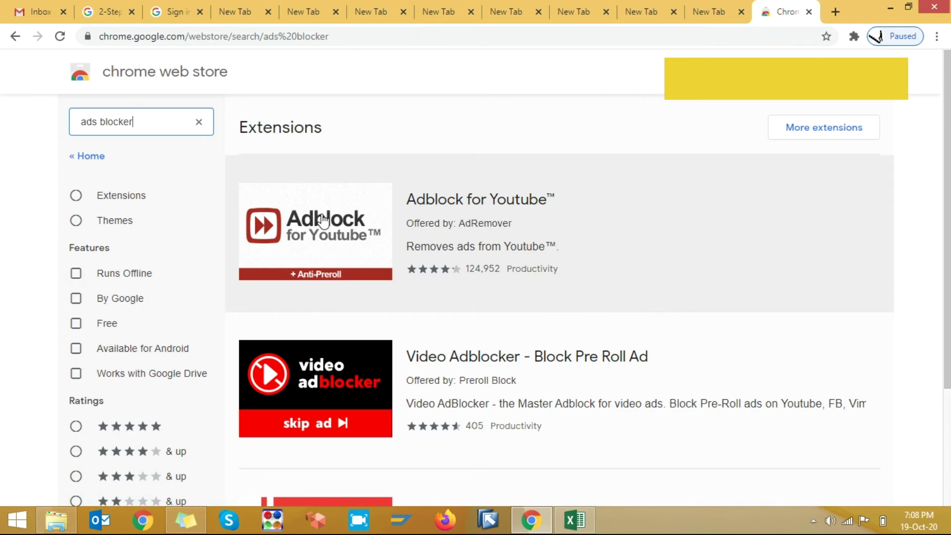
{"action": "scroll", "coordinate": [357, 234], "scroll_direction": "down", "scroll_amount": 2}
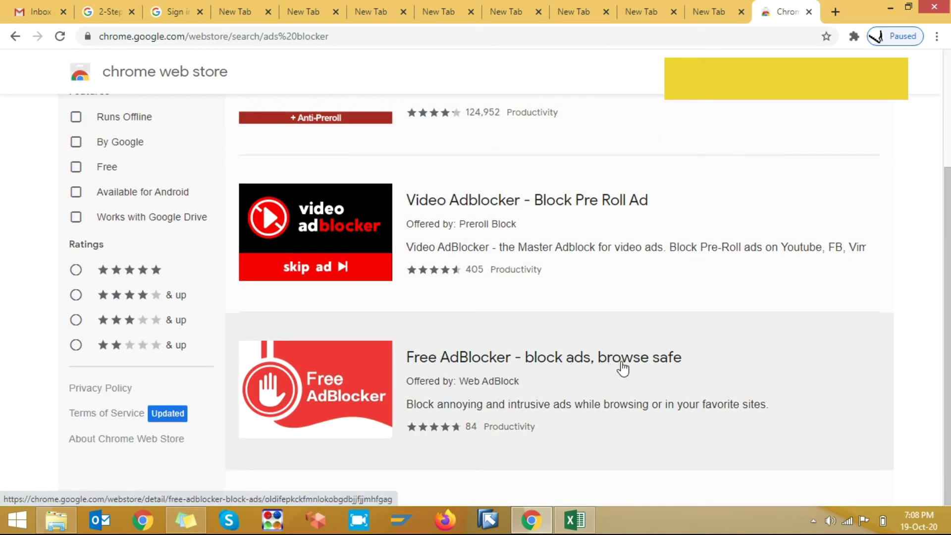
{"action": "left_click", "coordinate": [332, 389]}
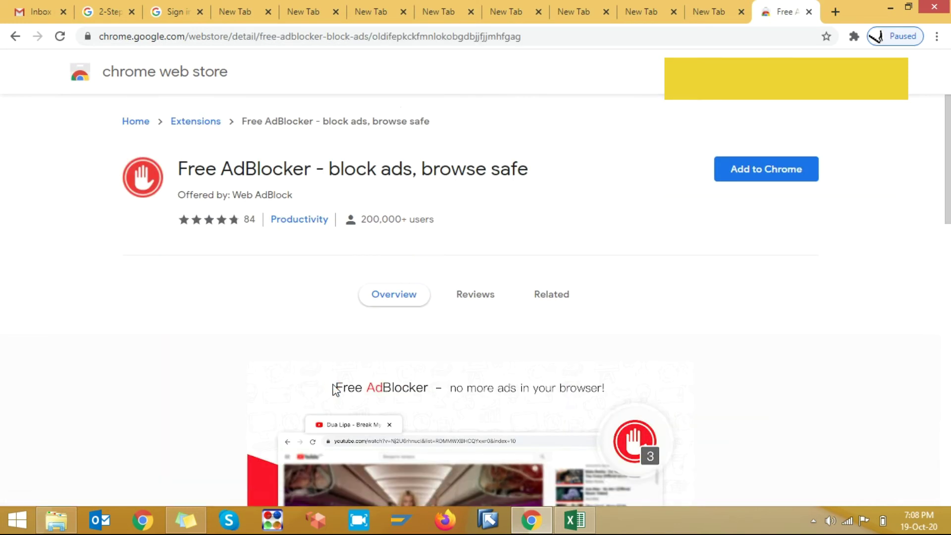
- Add Free AdBlocker to Chrome and confirm with Add extension
{"action": "left_click", "coordinate": [760, 181]}
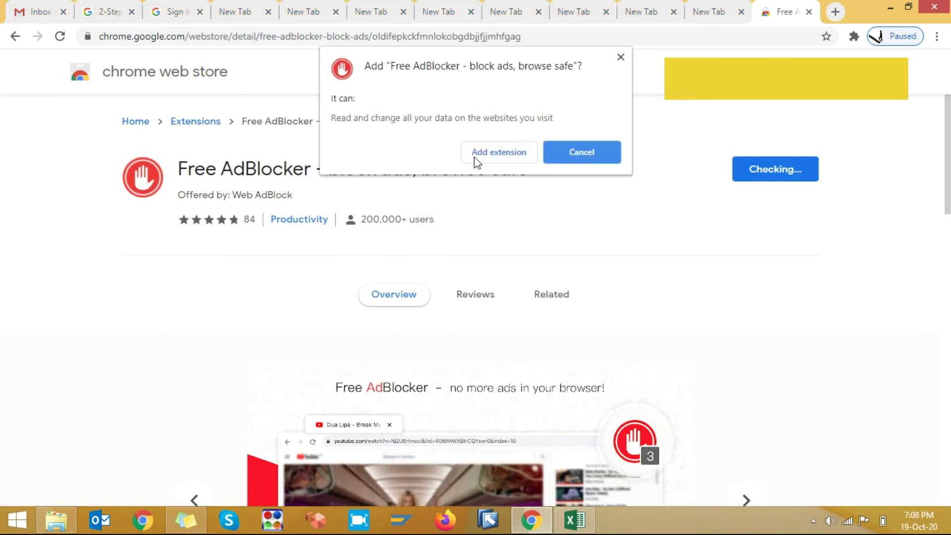
{"action": "left_click", "coordinate": [498, 152]}
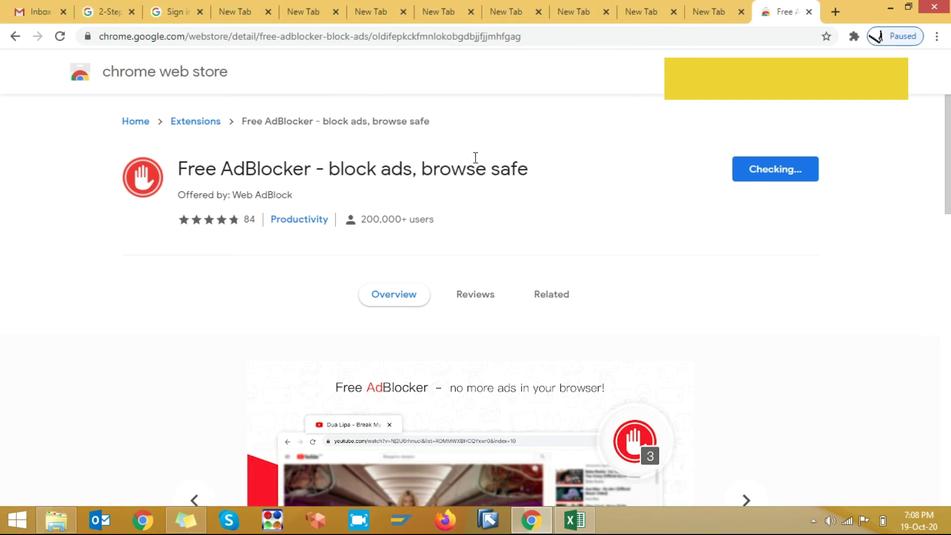